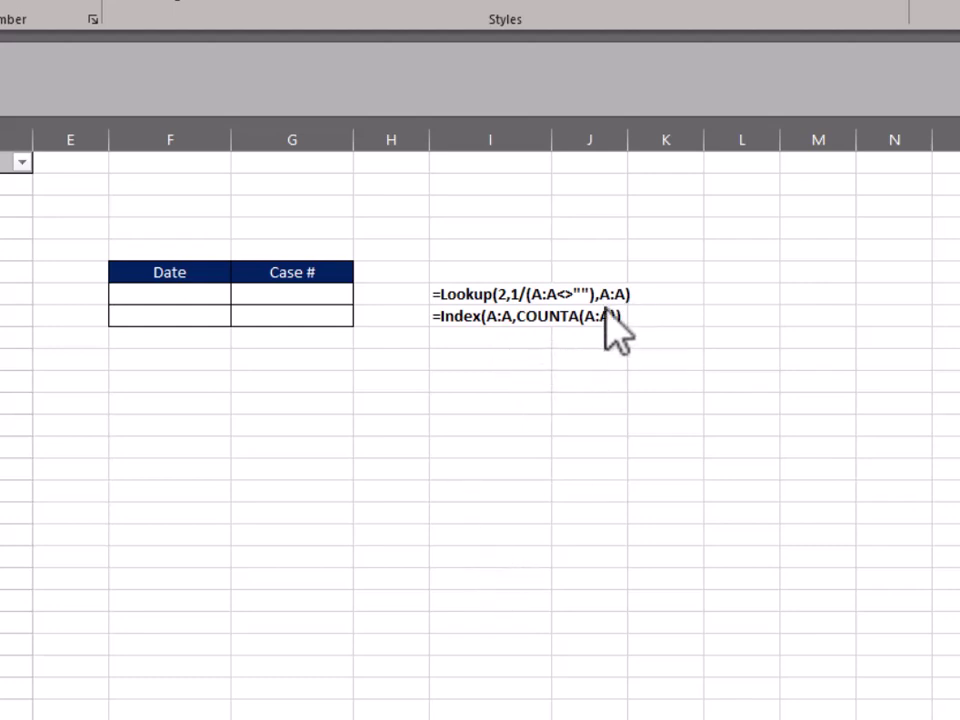
Enter =Lookup(2,1/(A:A<>""),A:A) in the first Date cell to return 6/26/2023 14:26.
{"action": "left_click", "coordinate": [192, 291]}
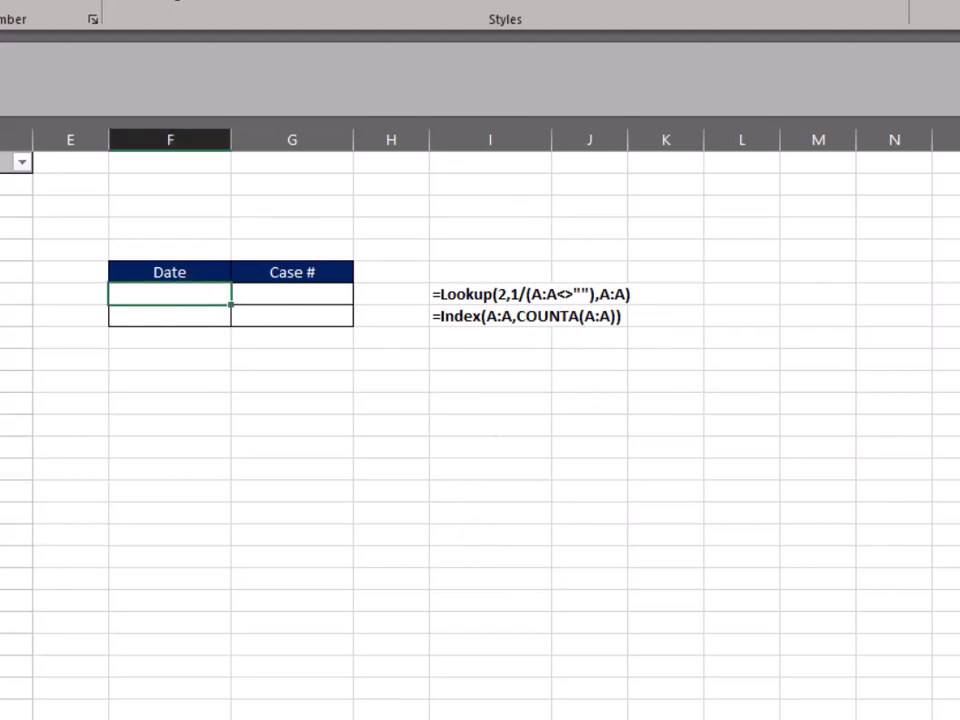
{"action": "type", "text": "=Loo"}
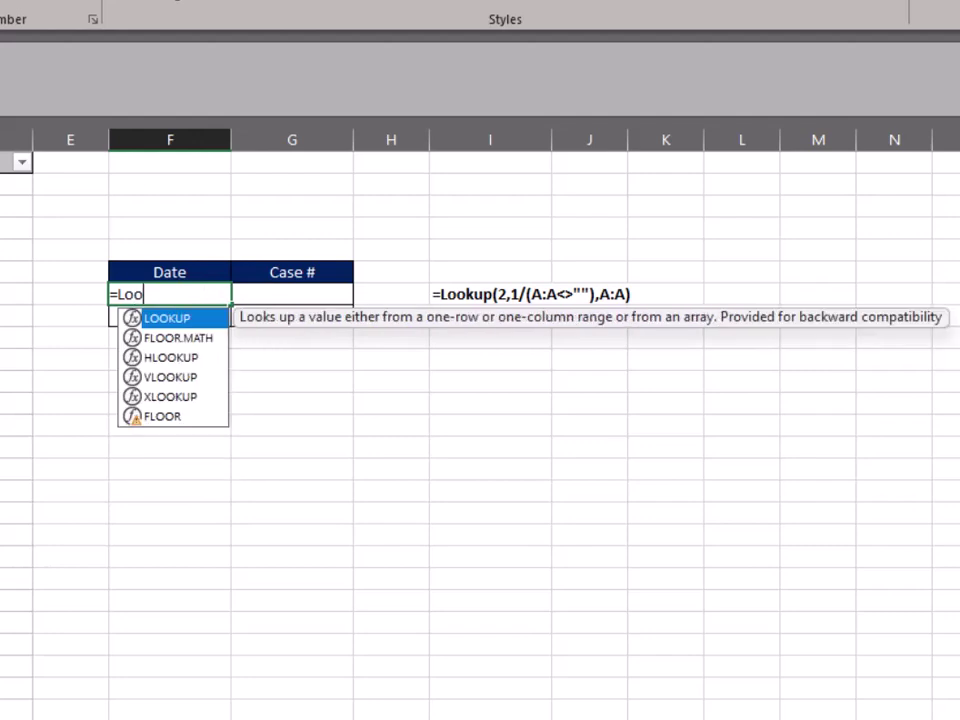
{"action": "type", "text": "kup("}
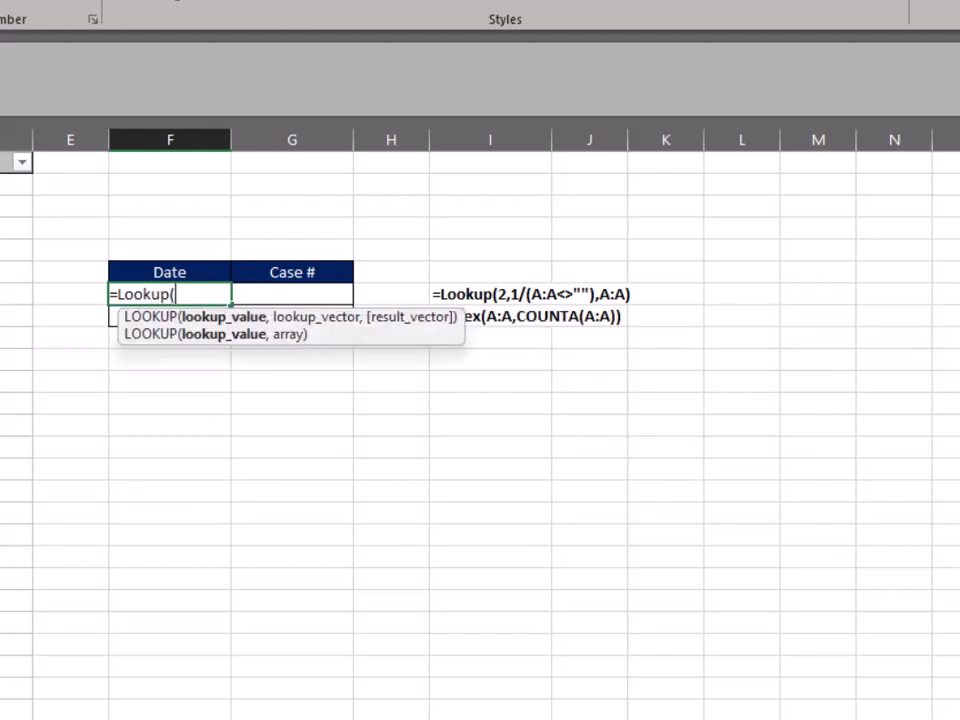
{"action": "type", "text": "2,"}
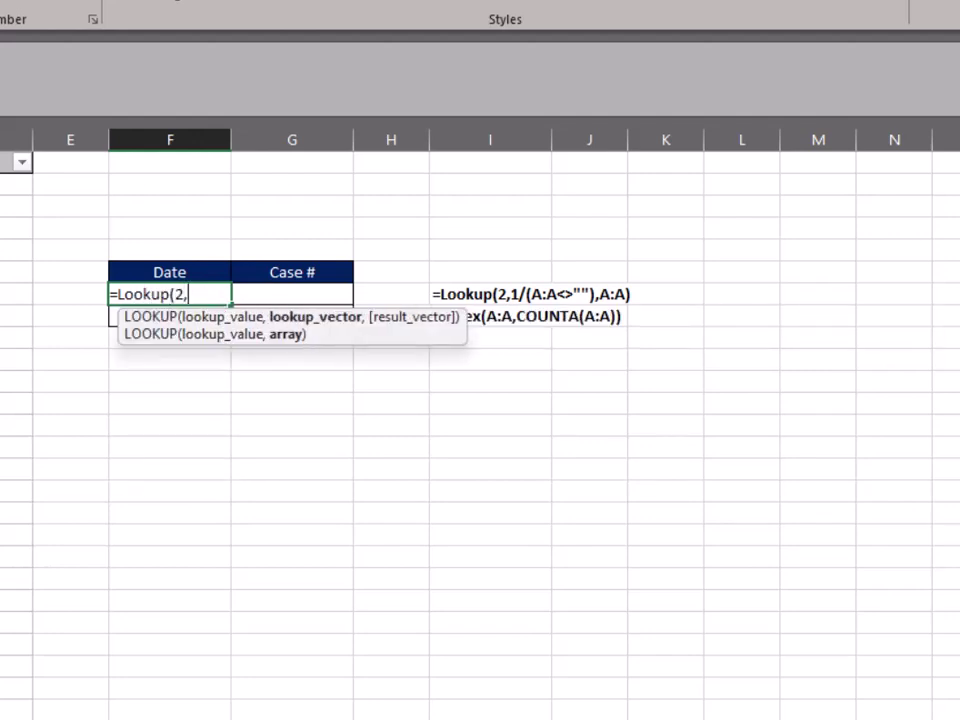
{"action": "type", "text": "1/(A:A"}
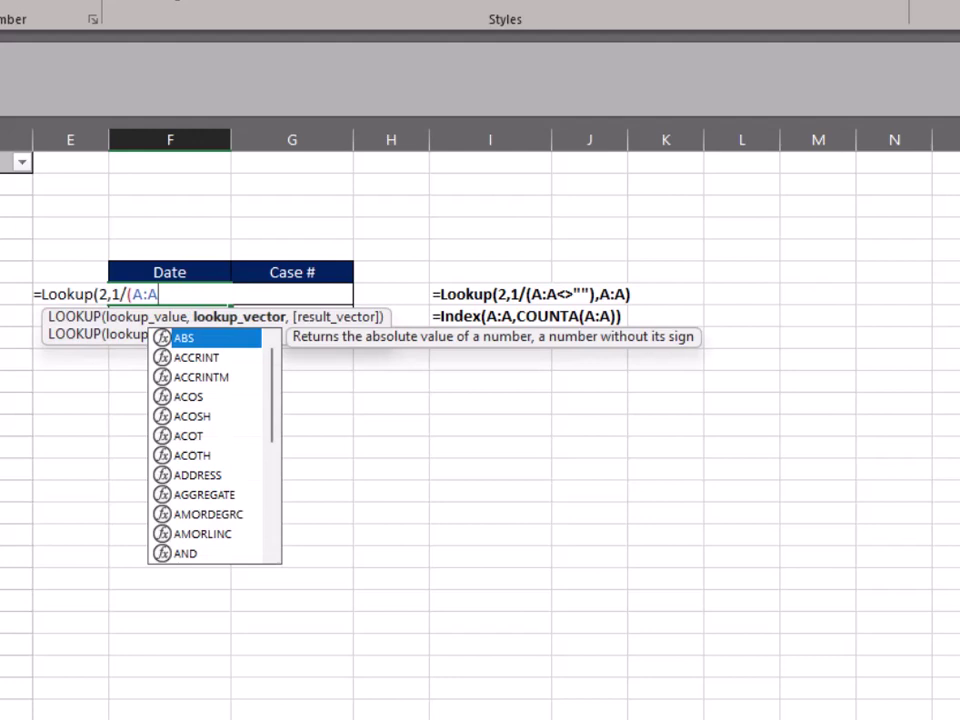
{"action": "type", "text": "<>"}
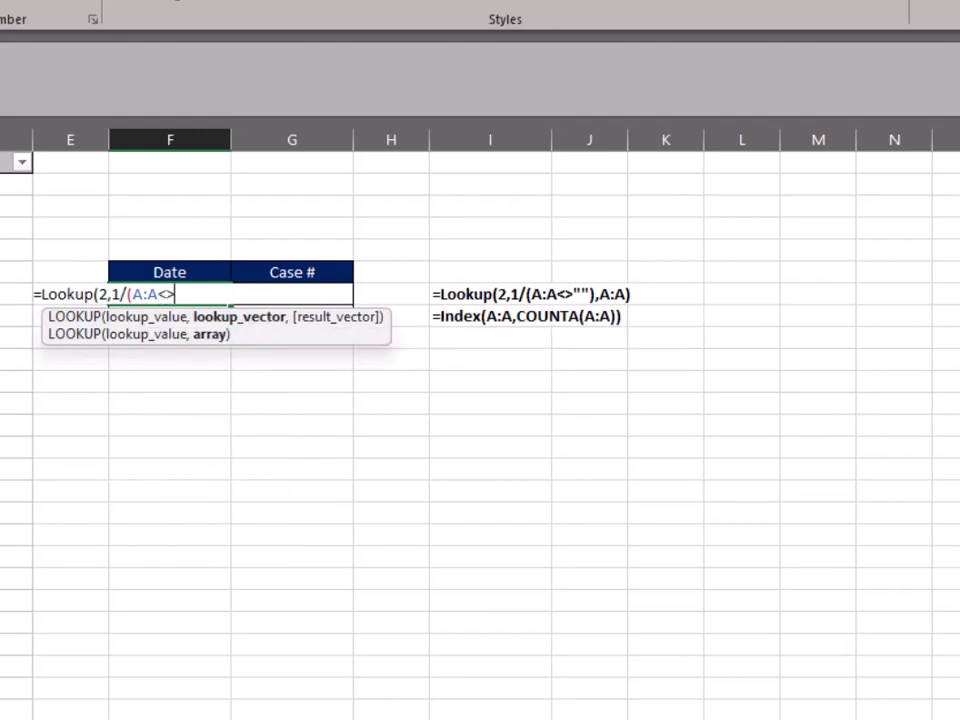
{"action": "type", "text": "\"\"),"}
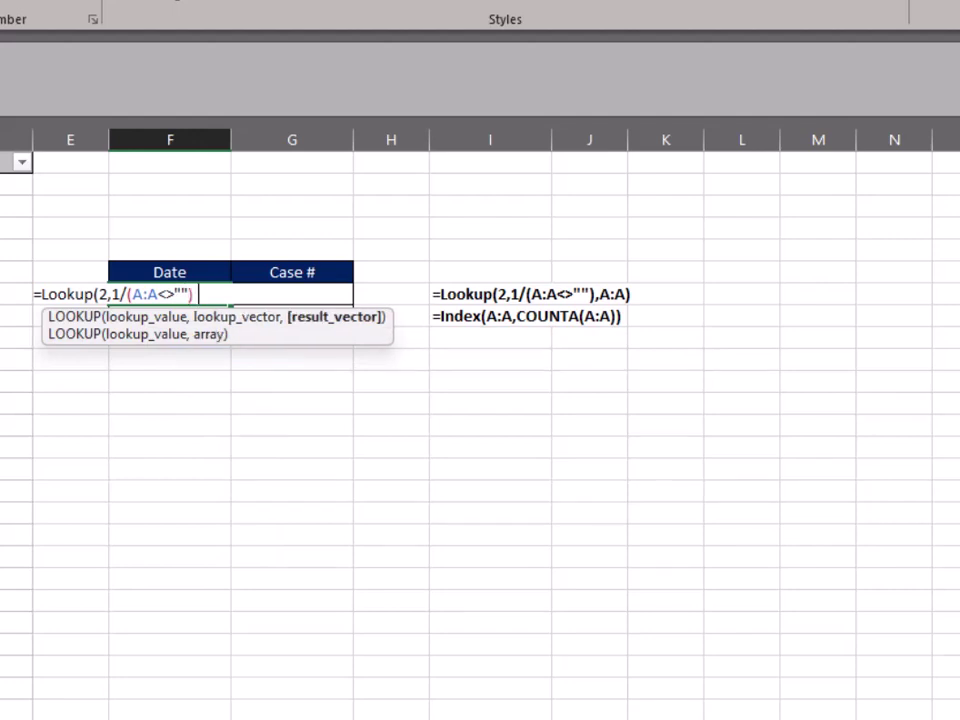
{"action": "type", "text": "A:"}
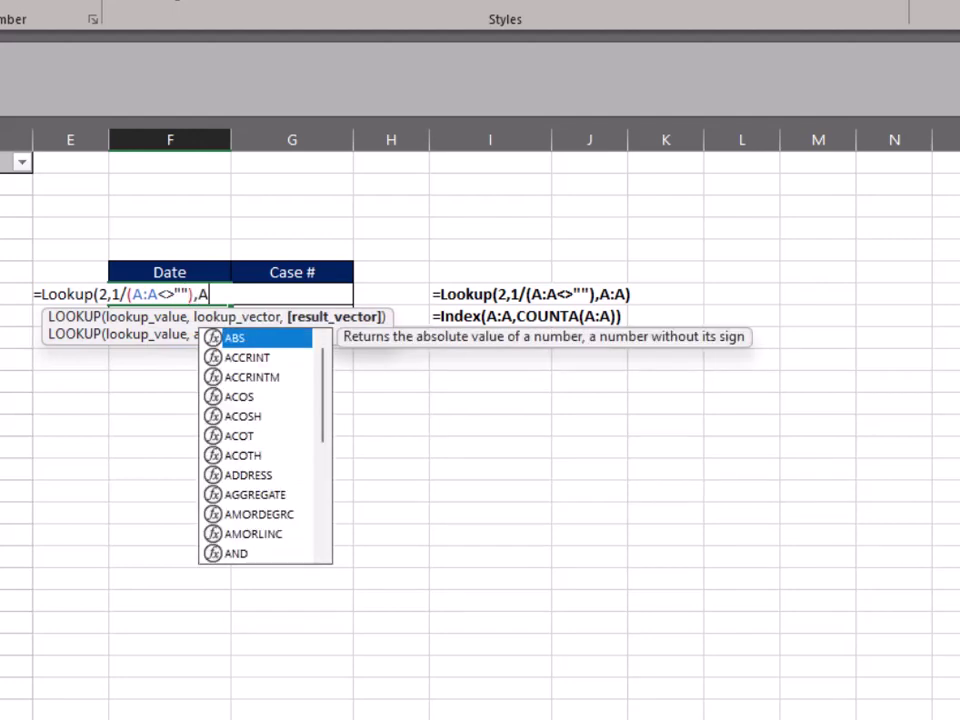
{"action": "type", "text": "A"}
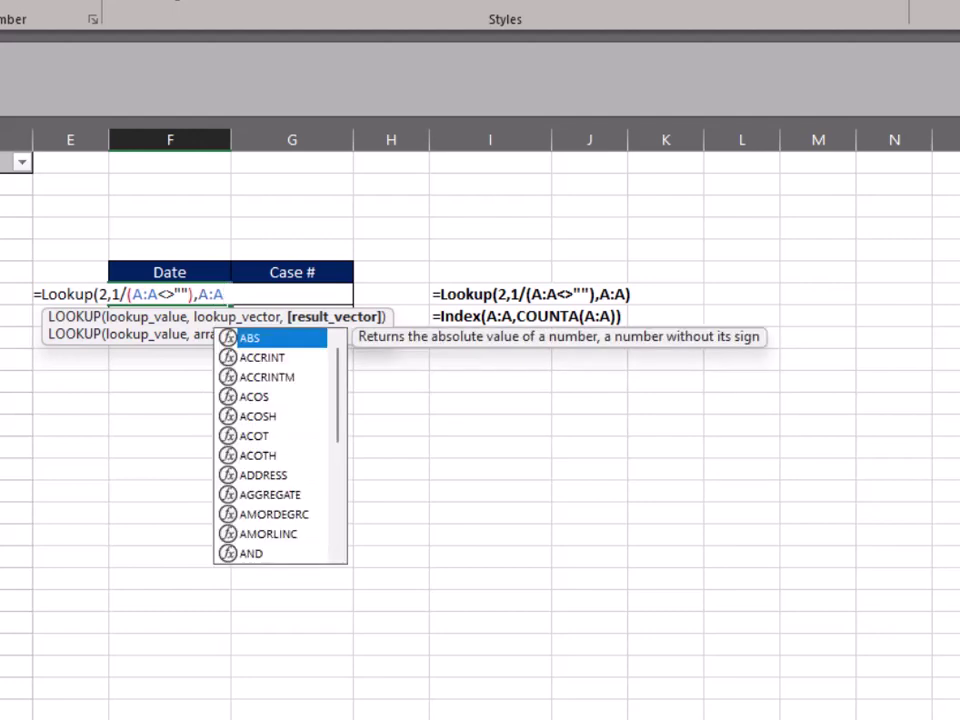
{"action": "type", "text": ")"}
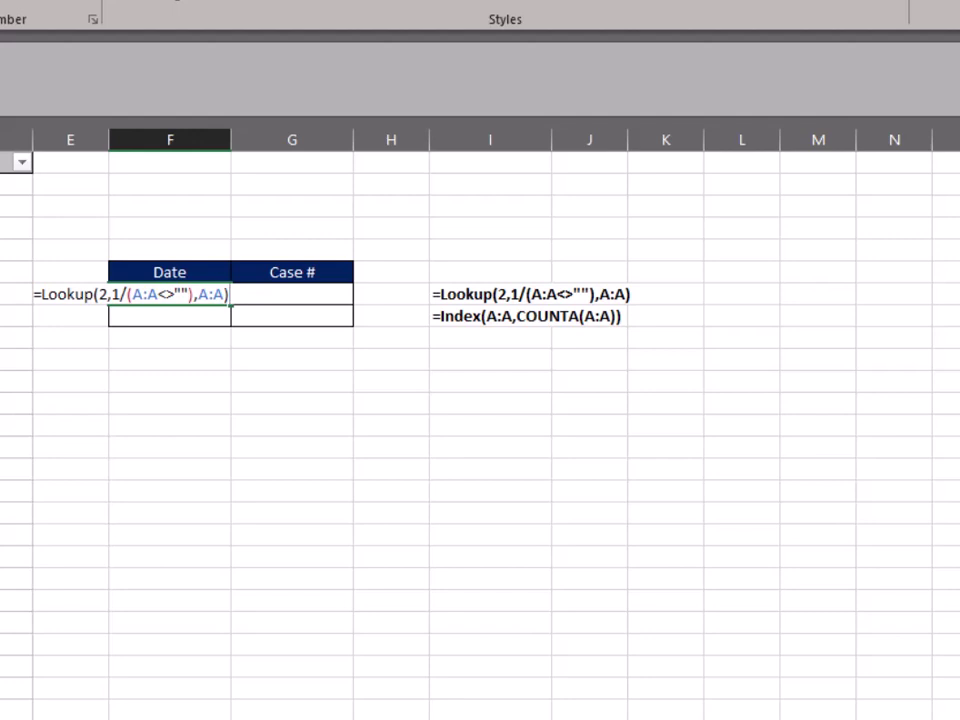
{"action": "key", "text": "Return"}
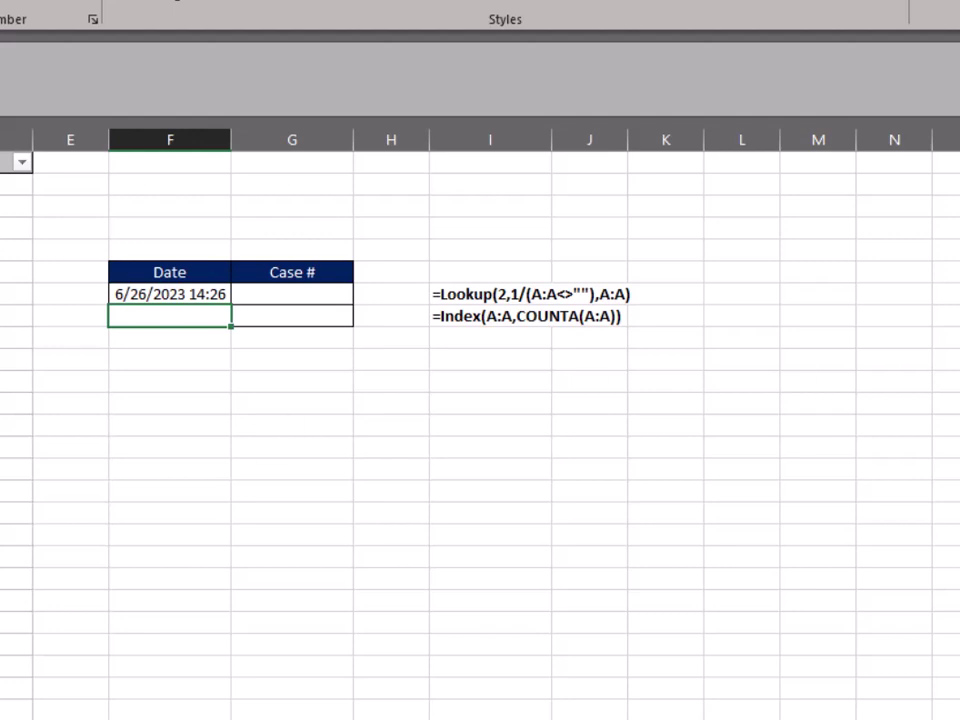
Copy the Date LOOKUP formula into the first Case # cell so it returns 2301859.
{"action": "scroll", "coordinate": [480, 360], "scroll_direction": "down", "scroll_amount": 20}
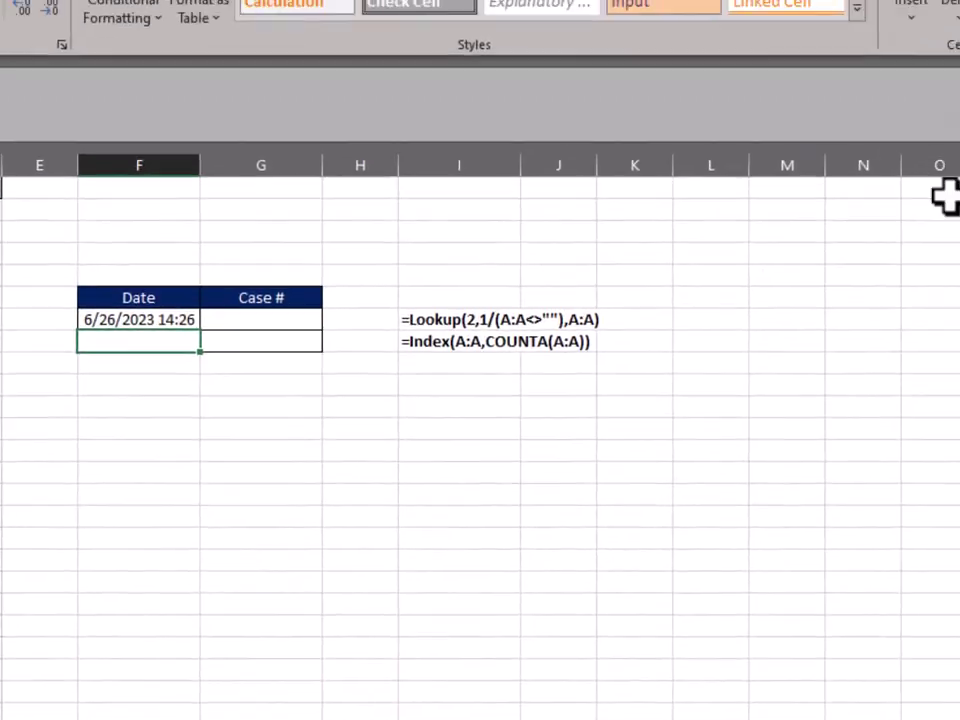
{"action": "left_click", "coordinate": [228, 323]}
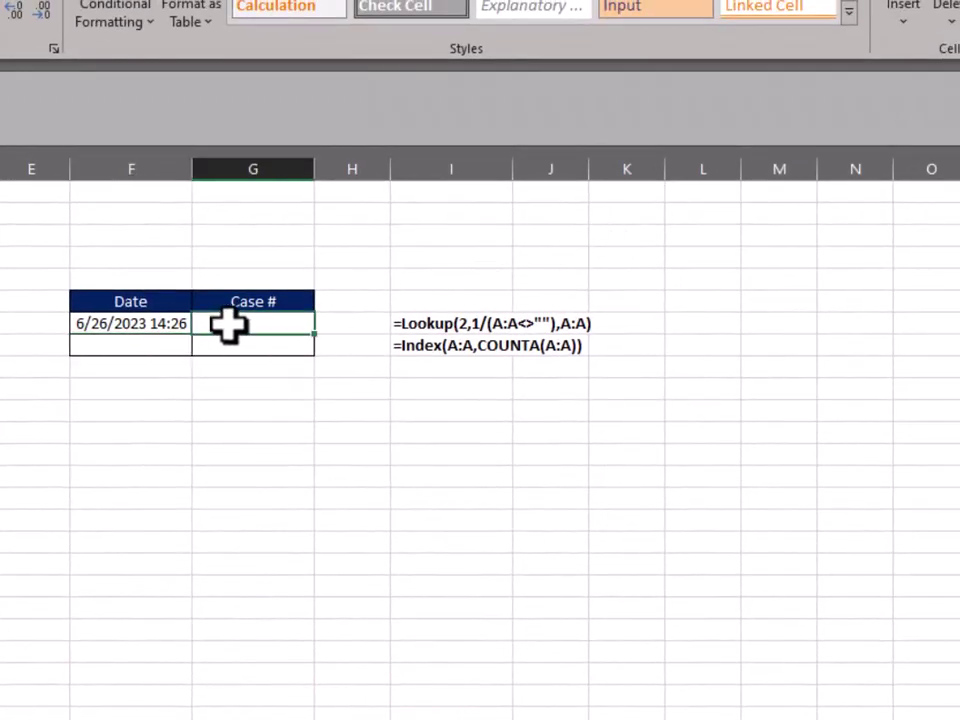
{"action": "left_click", "coordinate": [150, 322]}
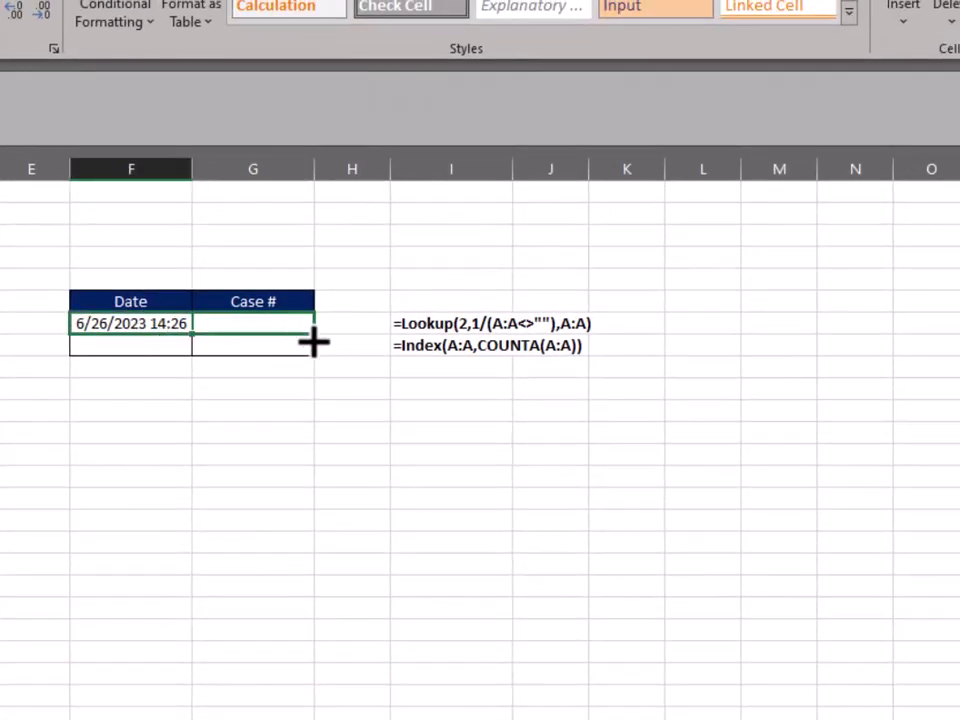
{"action": "type", "text": "2301859"}
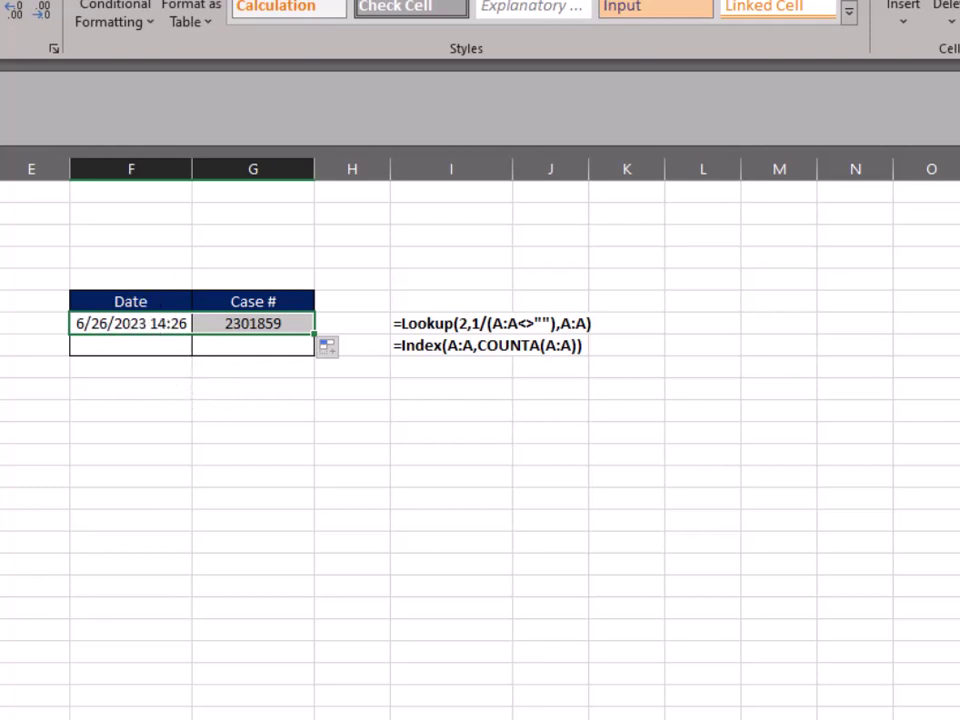
{"action": "left_click", "coordinate": [250, 323]}
{"action": "left_click", "coordinate": [172, 323]}
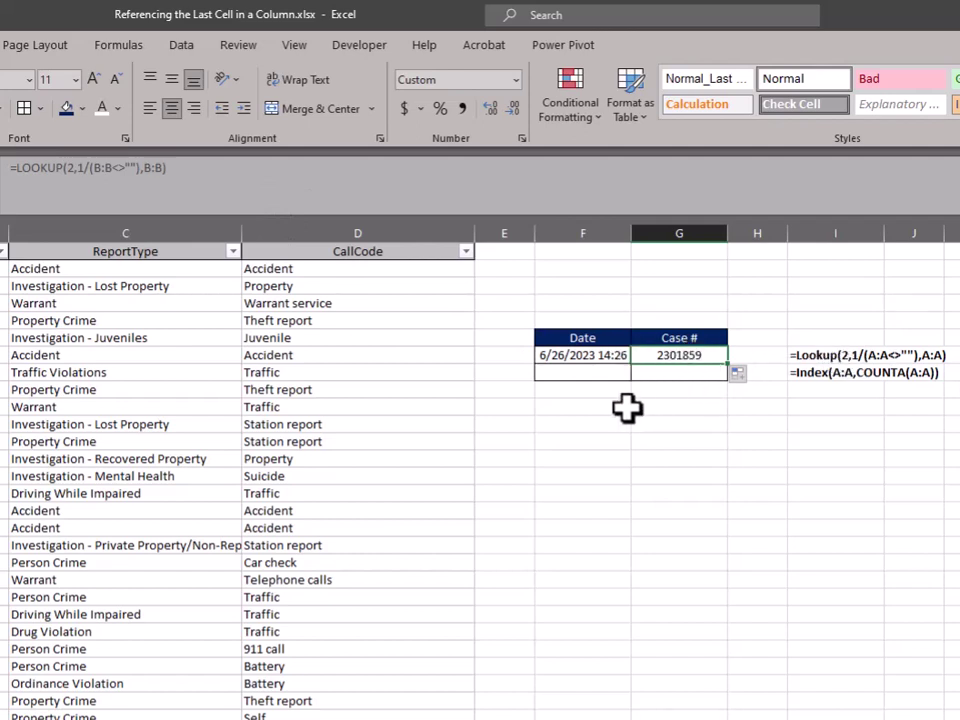
Enter =Index(A:A,CountA(A:A)) in the second Date cell, returning 6/26/2023 14:26.
{"action": "left_click", "coordinate": [574, 369]}
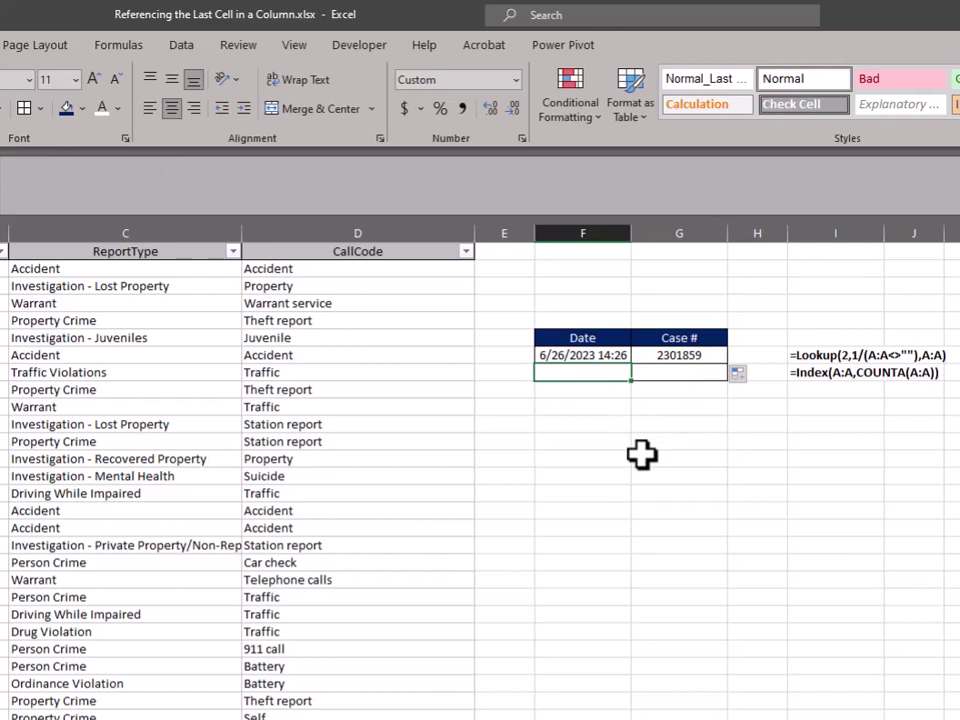
{"action": "type", "text": "="}
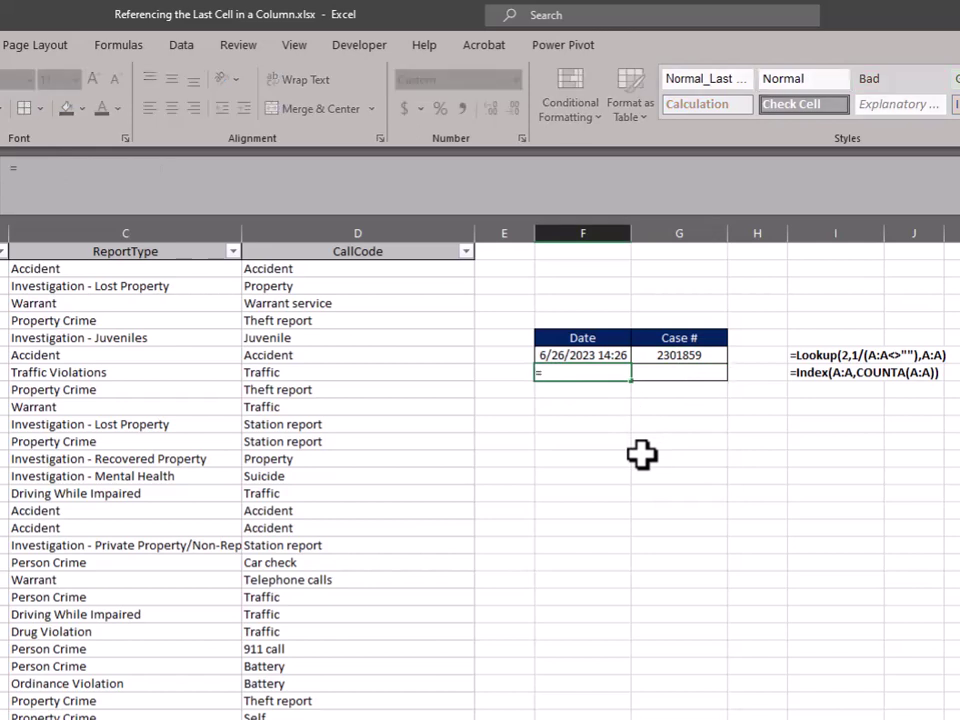
{"action": "type", "text": "Index"}
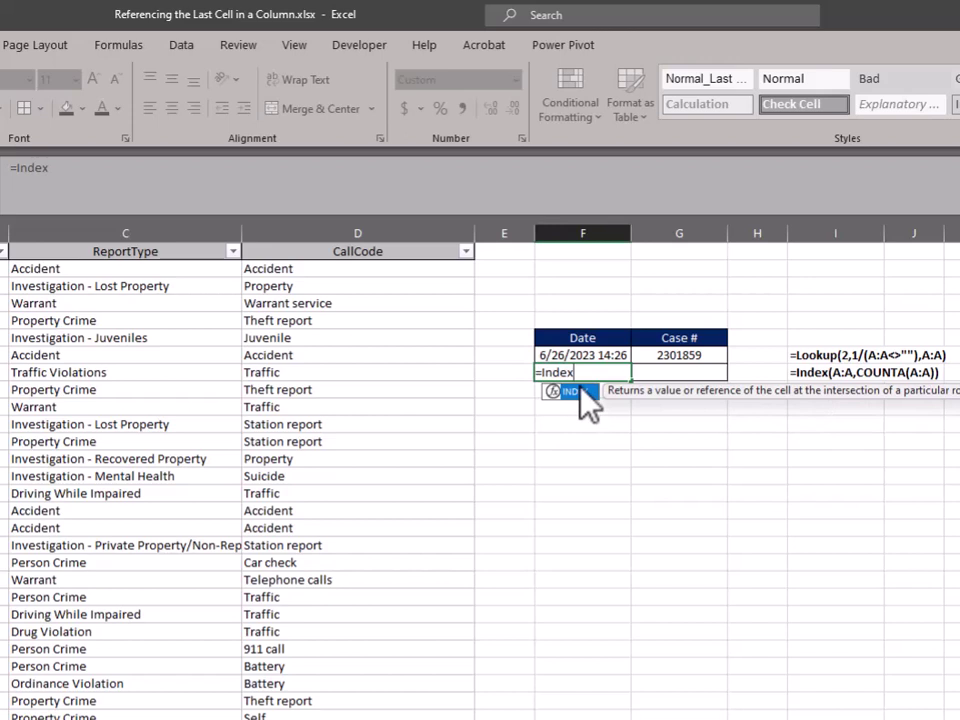
{"action": "type", "text": "("}
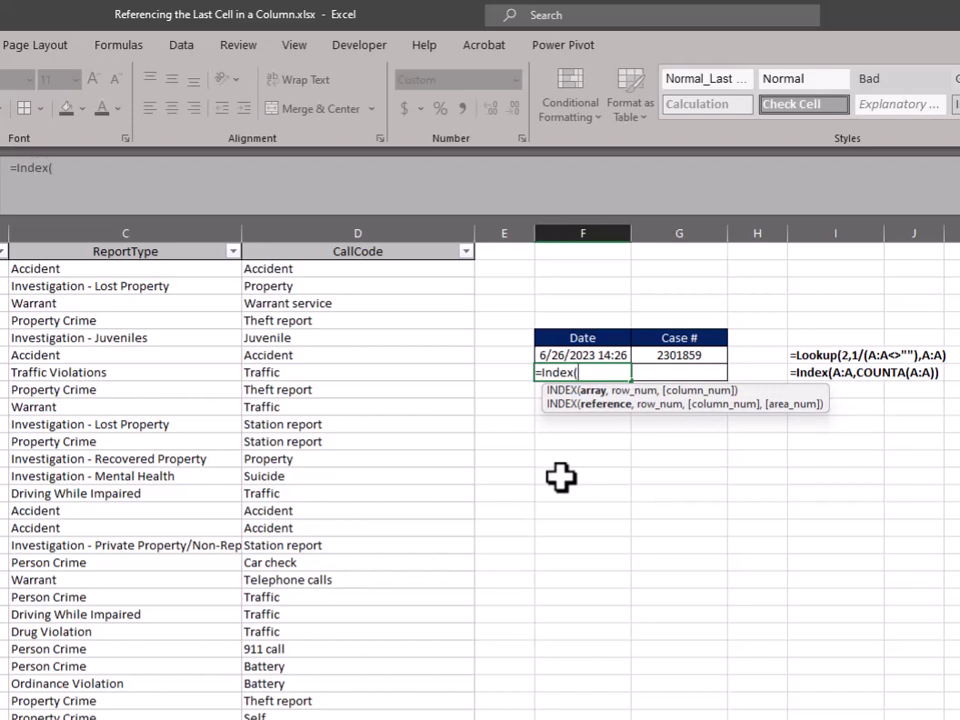
{"action": "type", "text": "A:A,"}
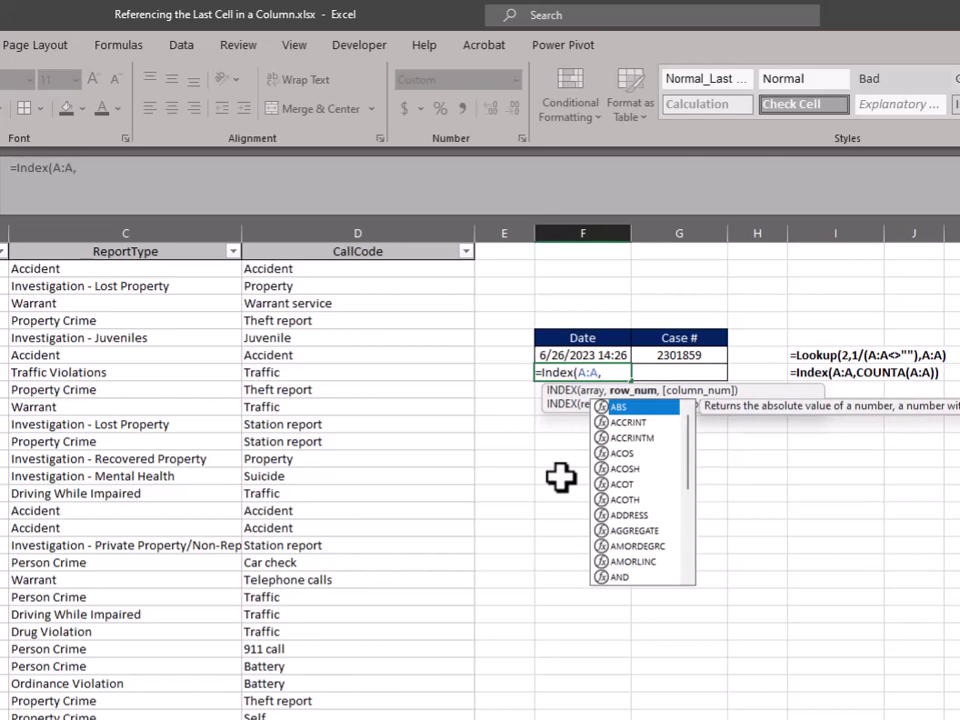
{"action": "type", "text": "CountA"}
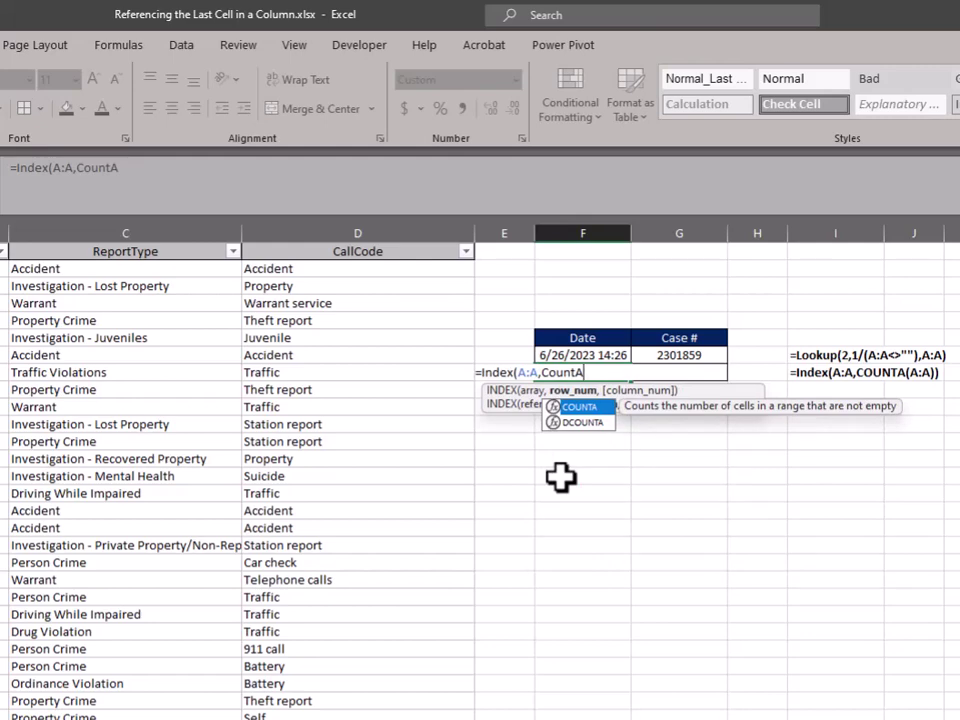
{"action": "type", "text": "("}
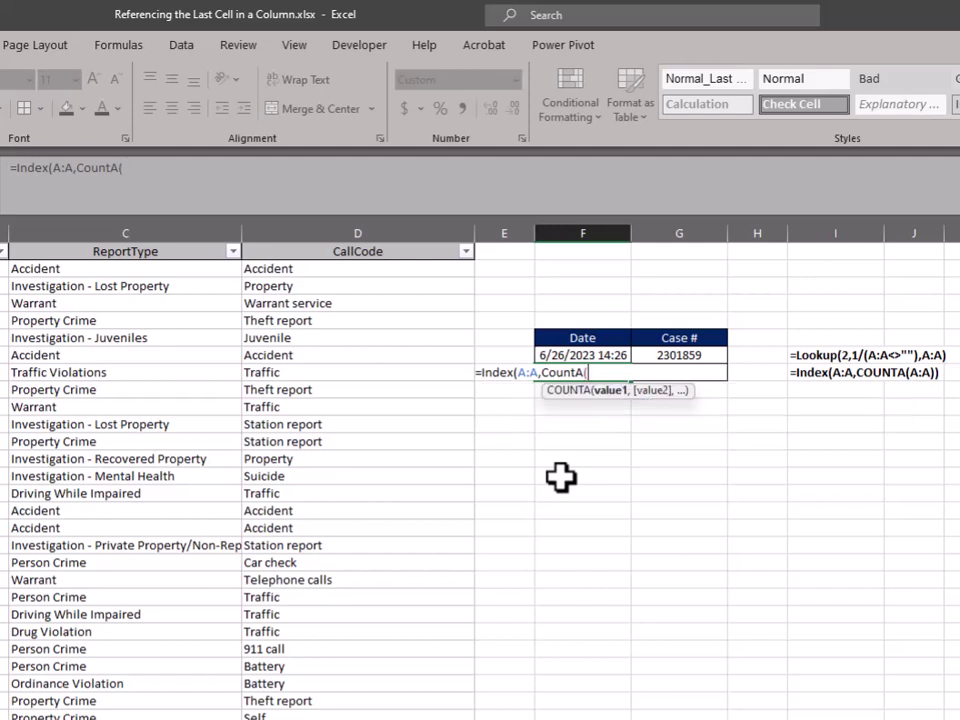
{"action": "type", "text": "A:A"}
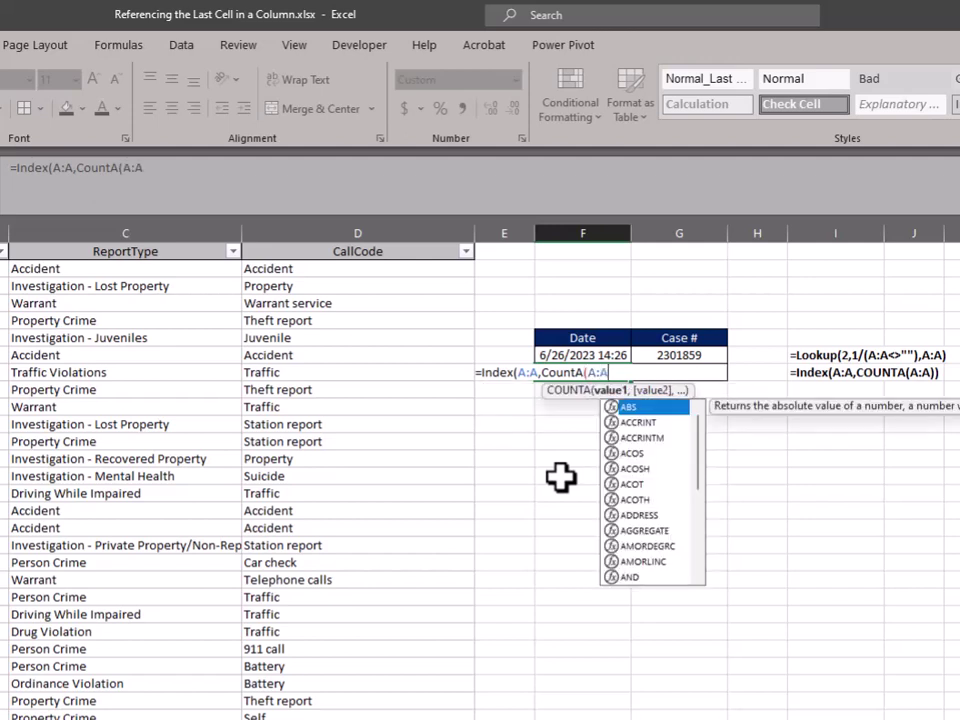
{"action": "type", "text": ")"}
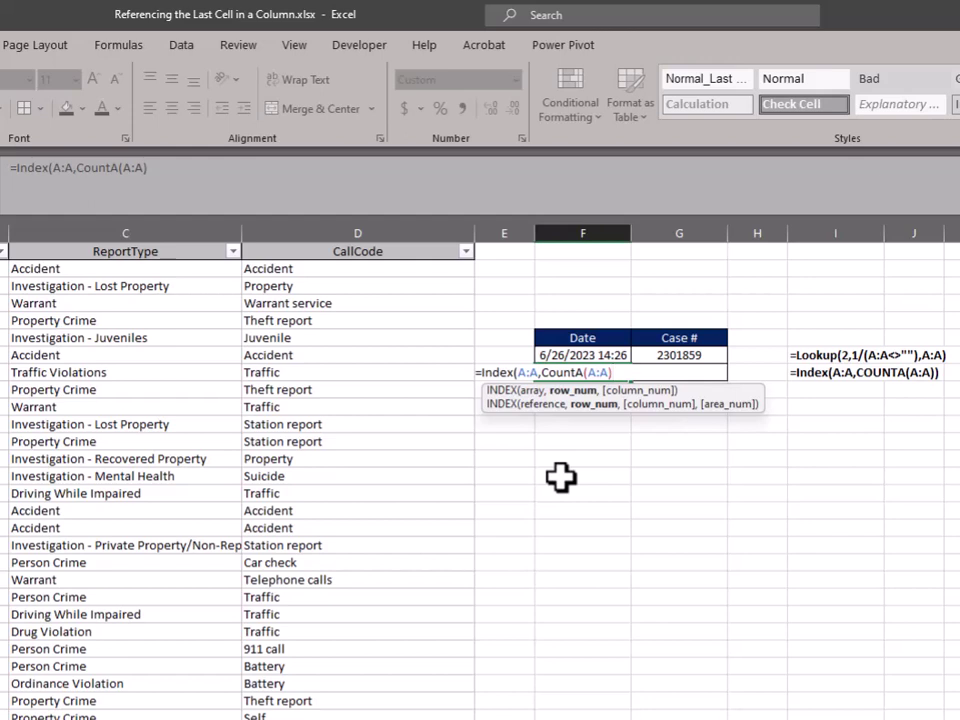
{"action": "type", "text": ")"}
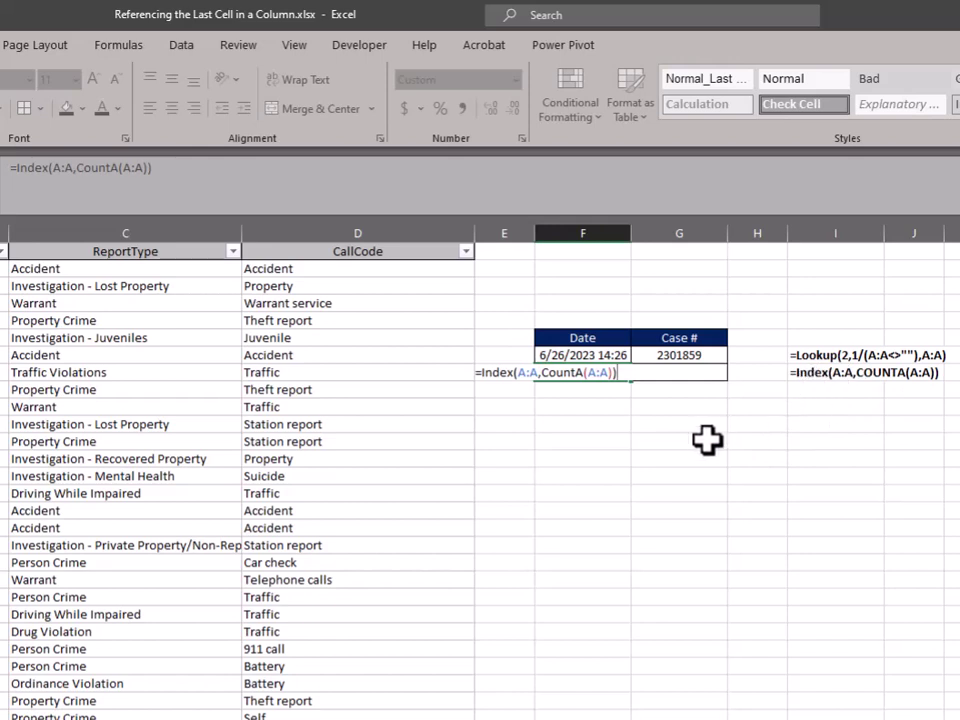
{"action": "key", "text": "Return"}
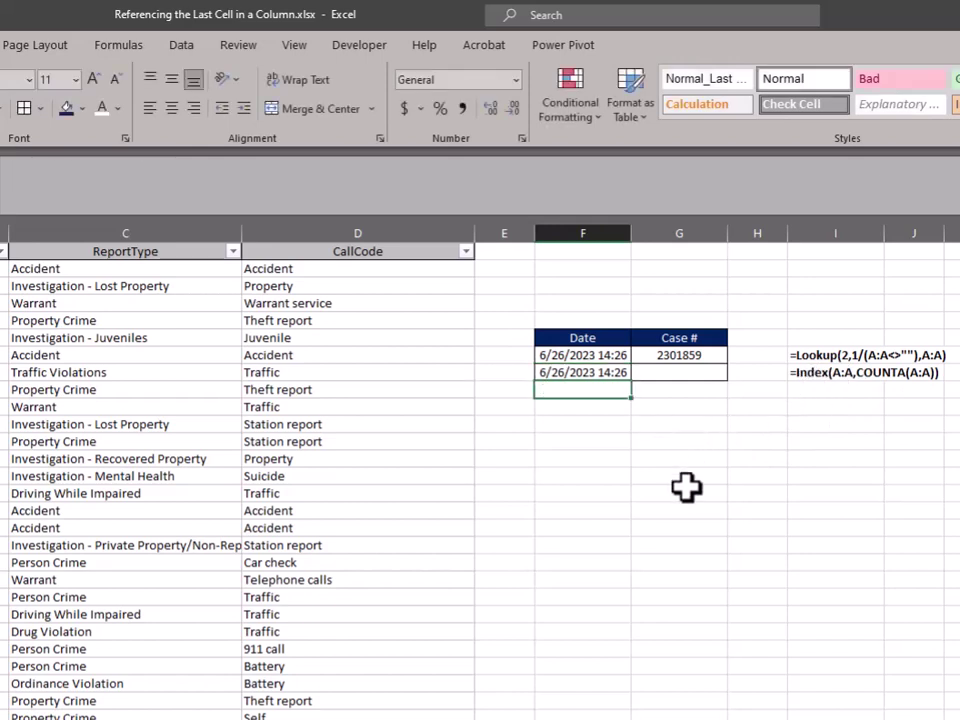
Fill the INDEX formula right into the second Case # cell, showing 2301859.
{"action": "left_click", "coordinate": [618, 372]}
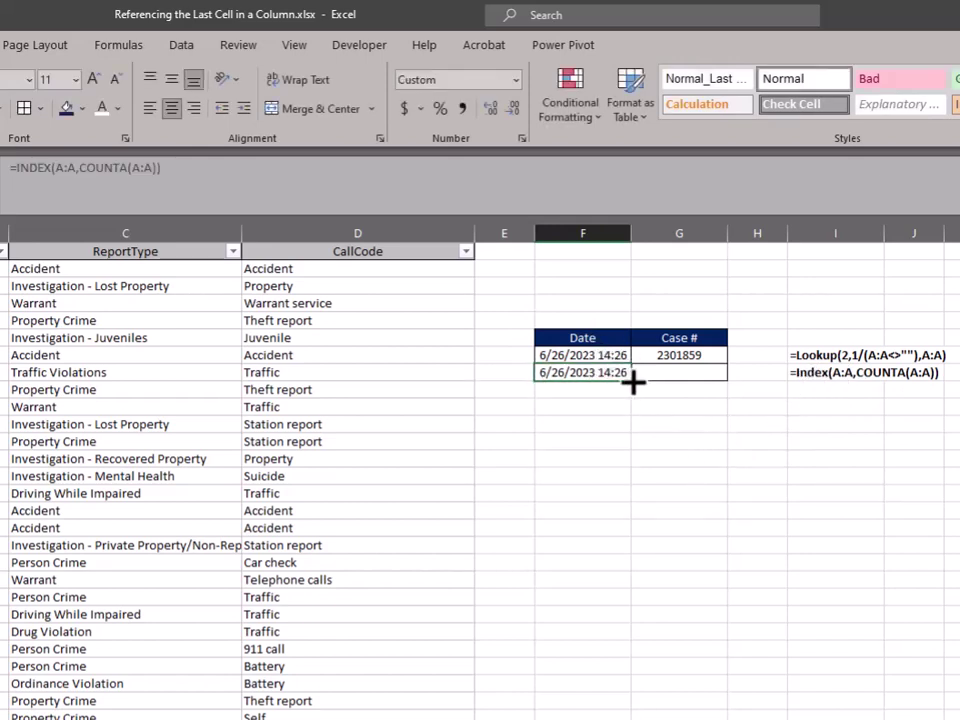
{"action": "left_click_drag", "start_coordinate": [637, 382], "coordinate": [715, 380]}
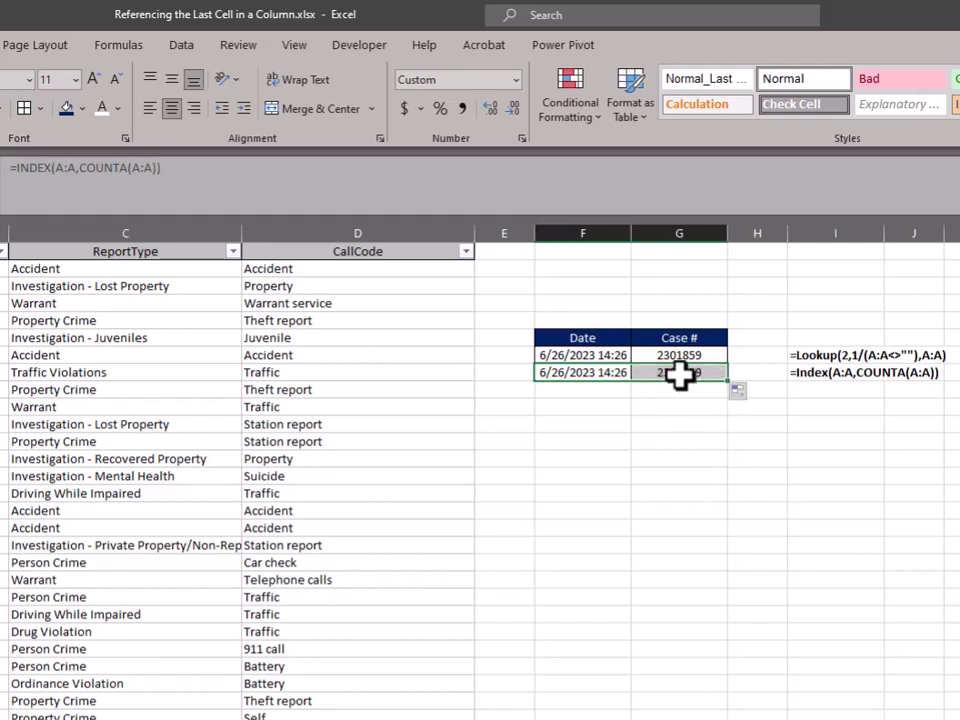
{"action": "left_click", "coordinate": [688, 374]}
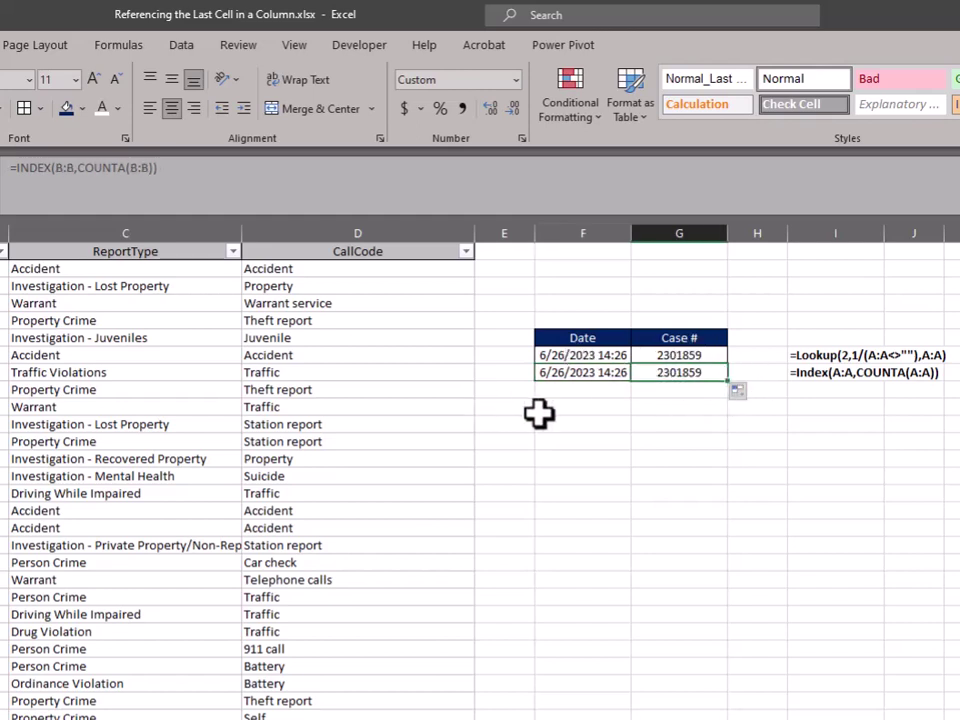